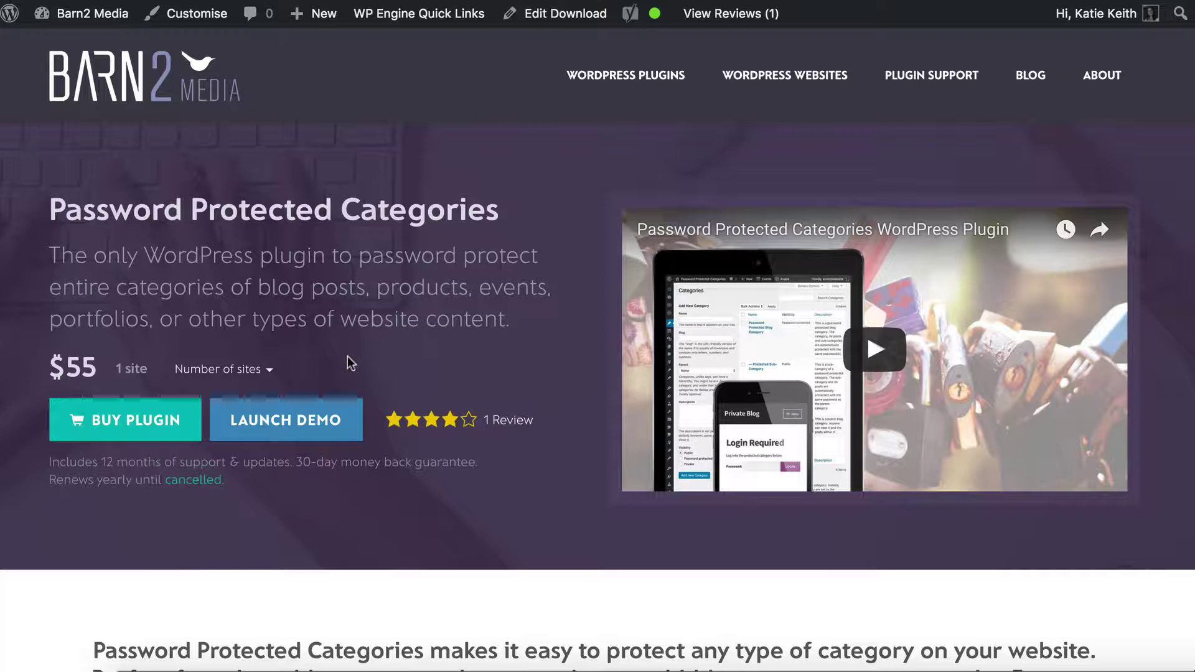
Step: Highlight the Password Protected Categories title and description on the Barn2 product page
drag(54, 218, 529, 225)
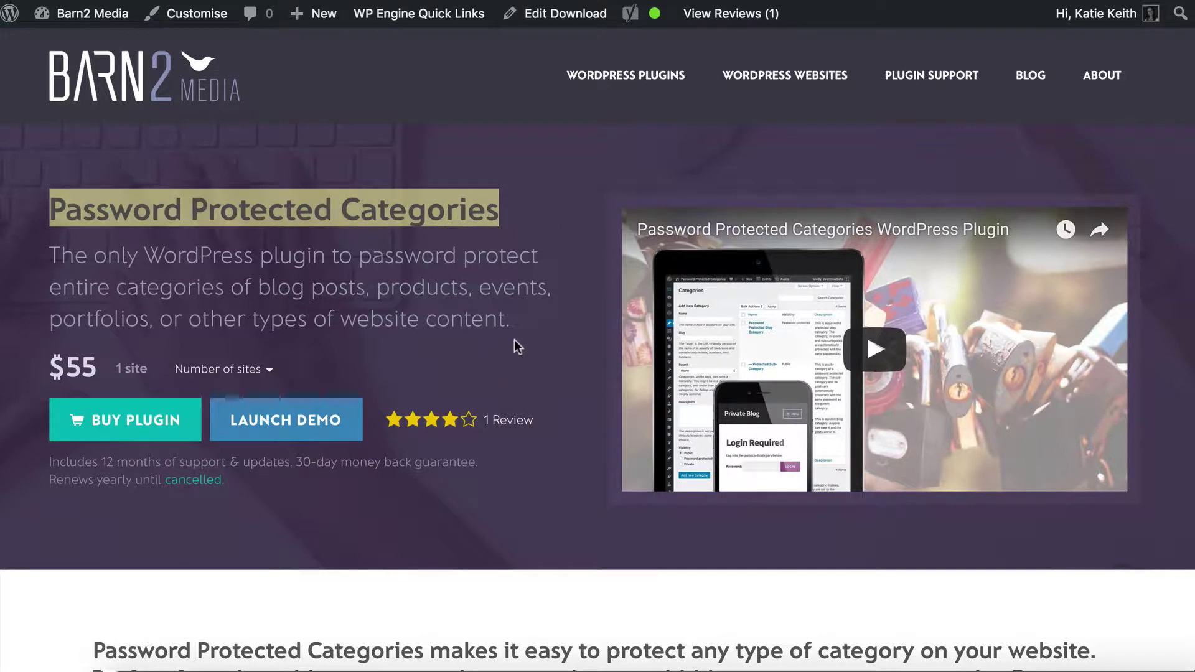
click(534, 333)
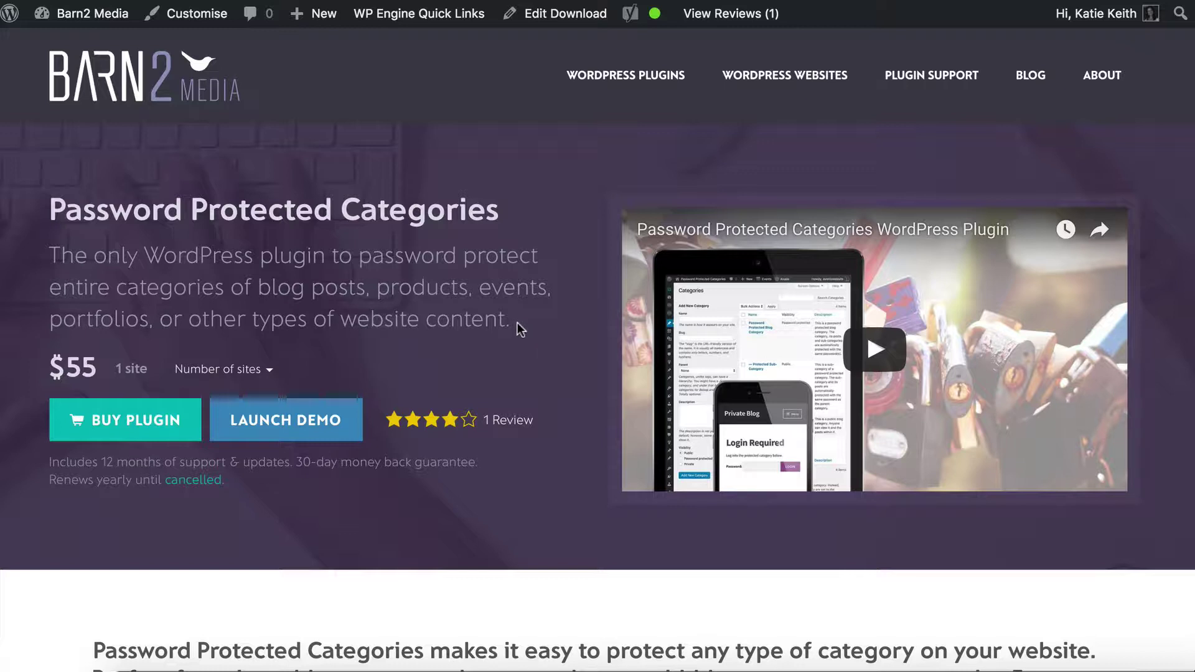
drag(519, 319, 111, 261)
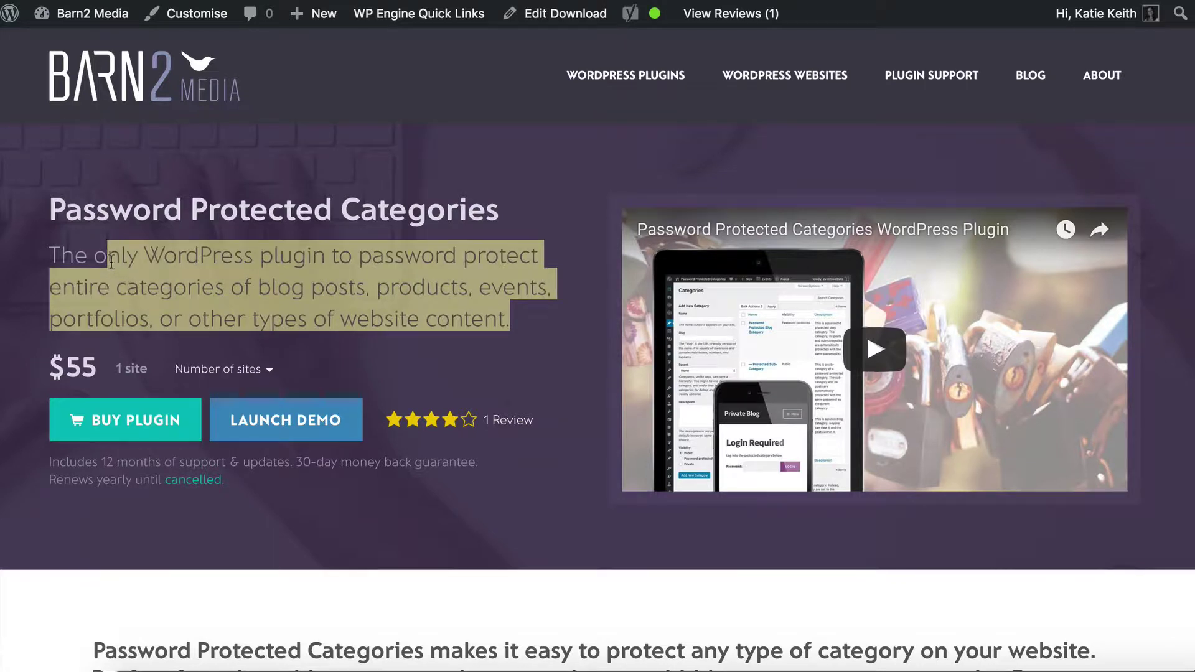
click(111, 261)
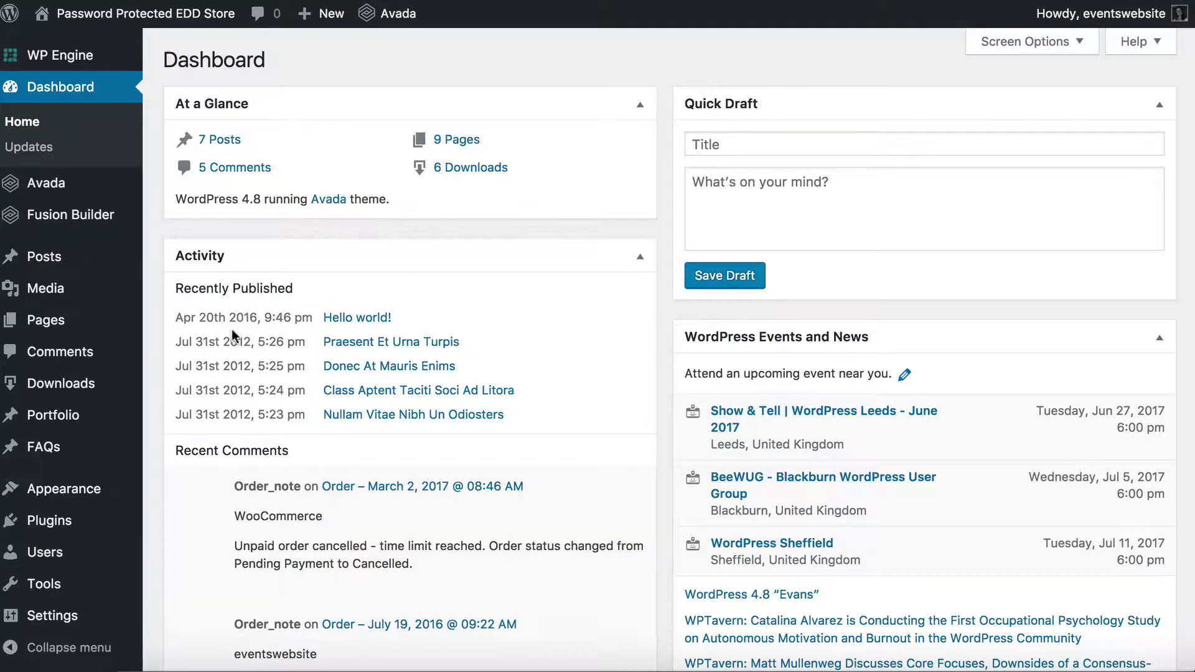
mouse_move(32, 270)
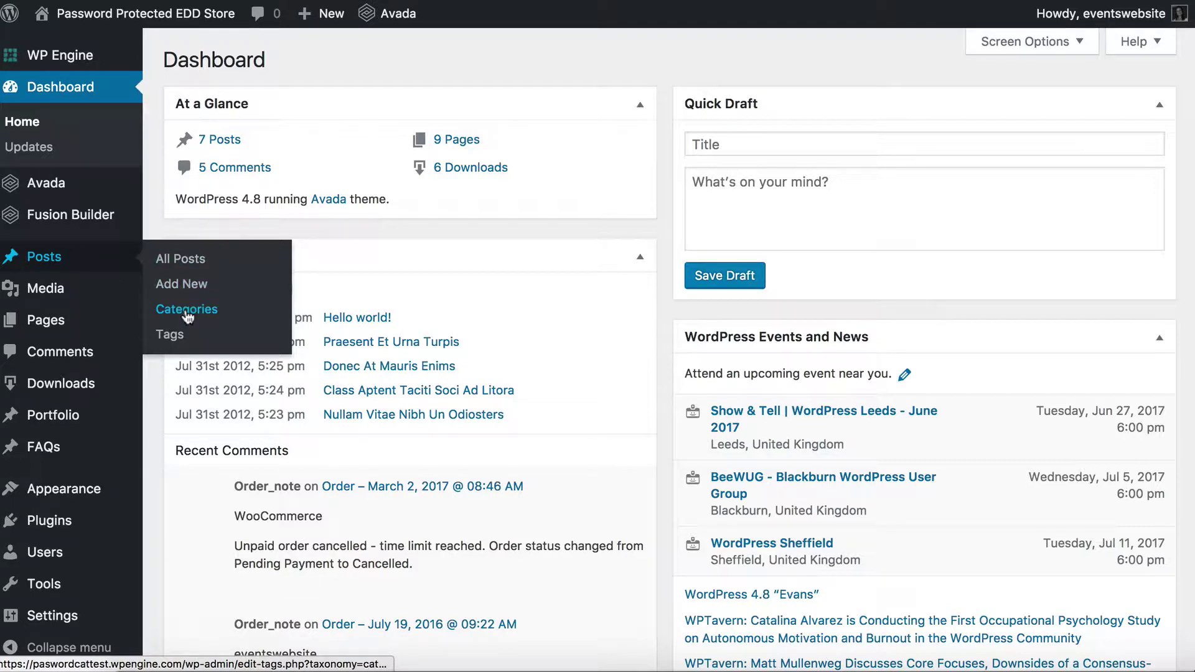
mouse_move(61, 387)
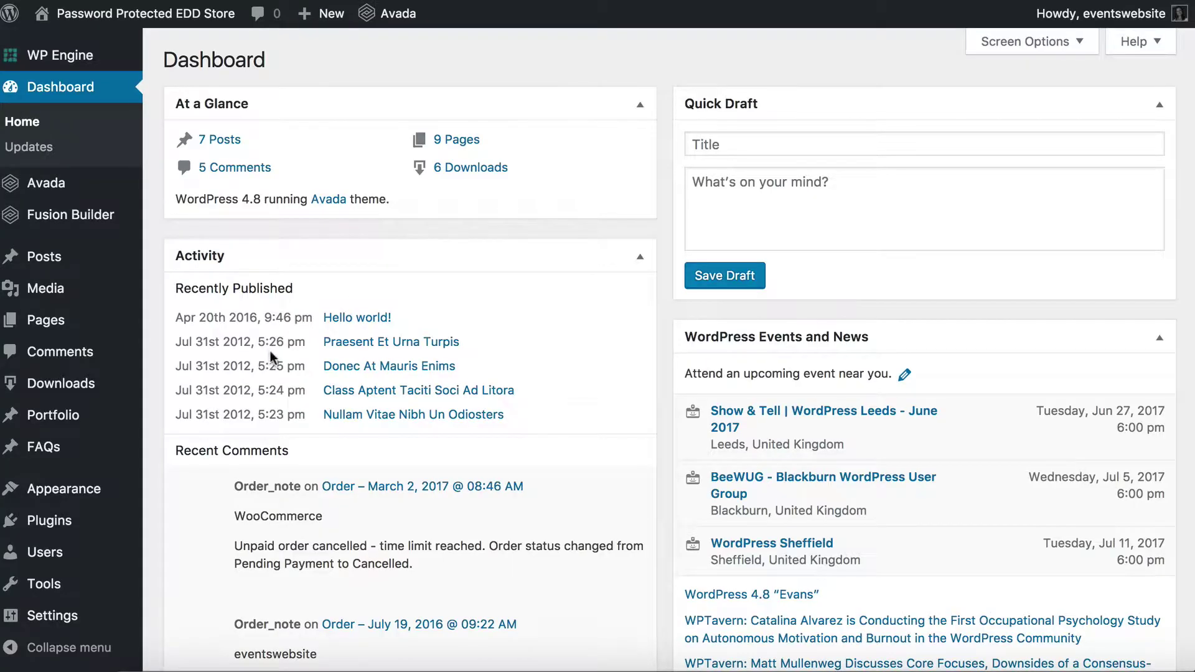
mouse_move(96, 430)
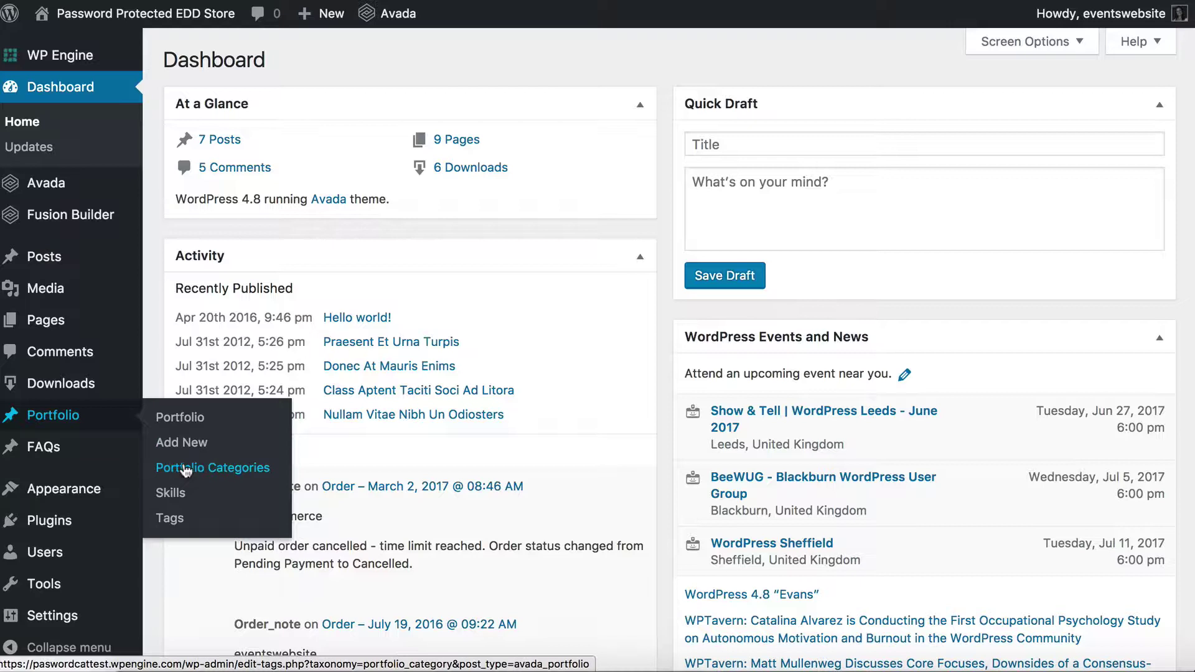
mouse_move(49, 449)
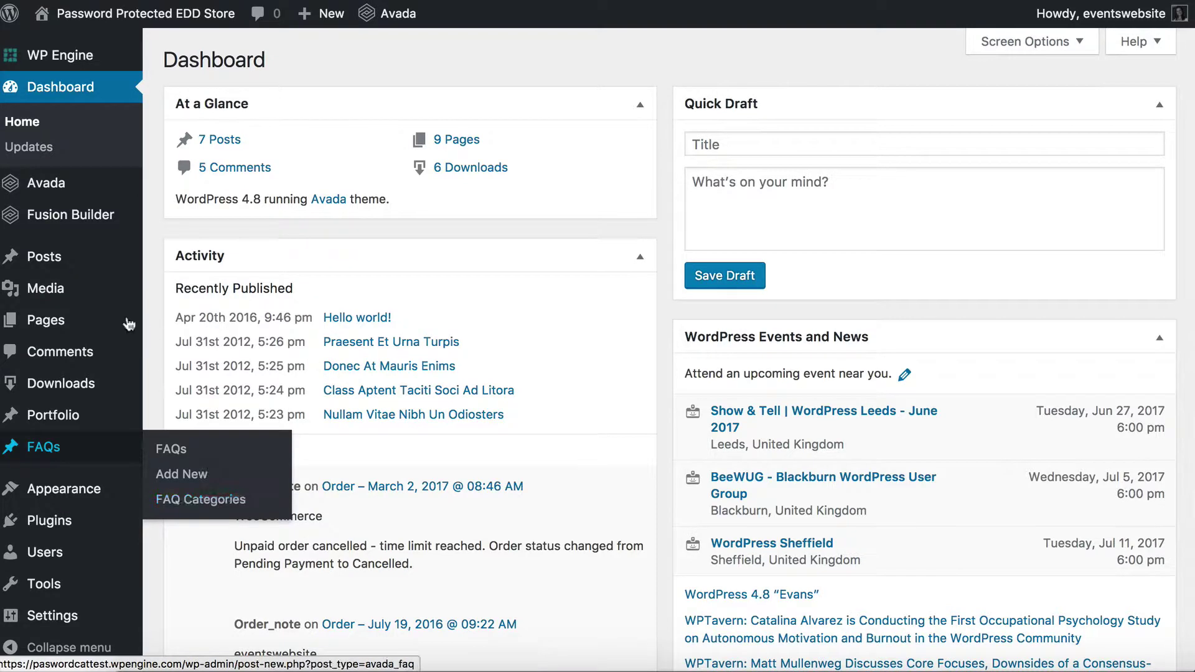
mouse_move(26, 265)
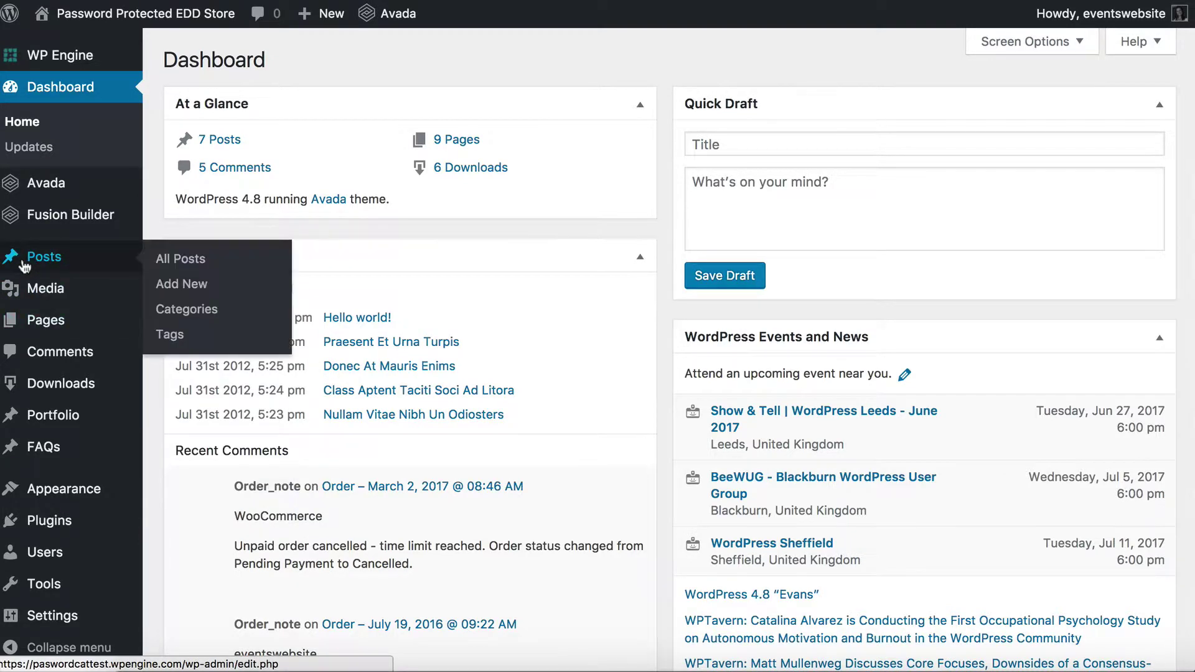
Step: Go to Posts > Categories and highlight My Protected Category's Password protected visibility
click(187, 310)
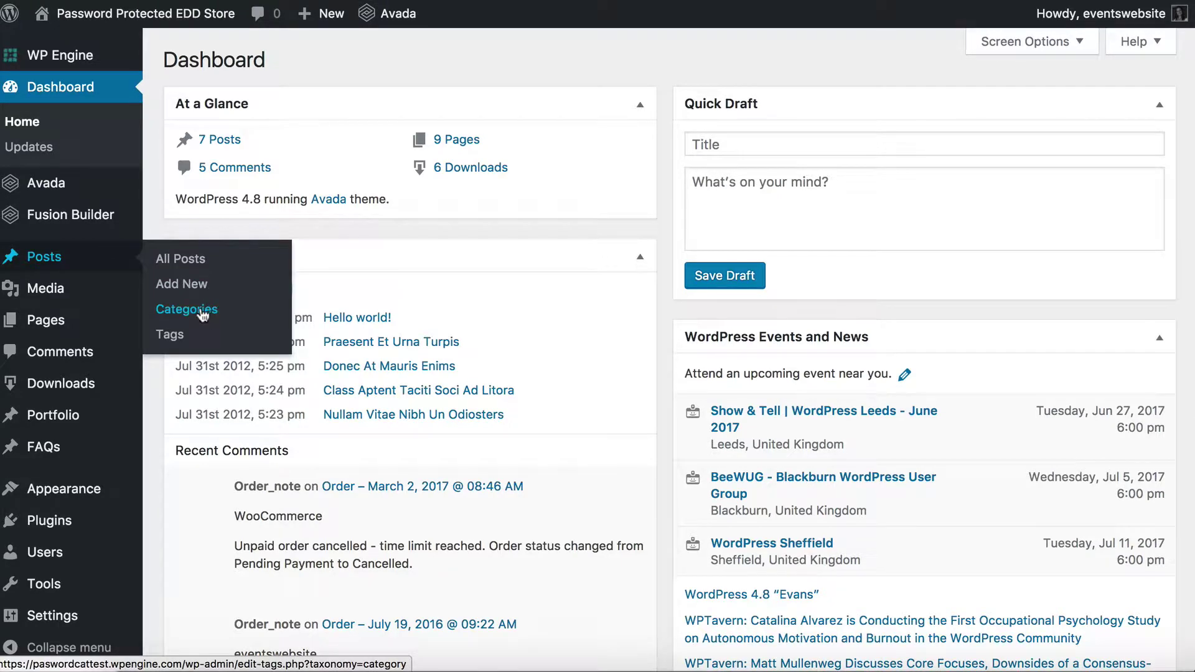
click(208, 309)
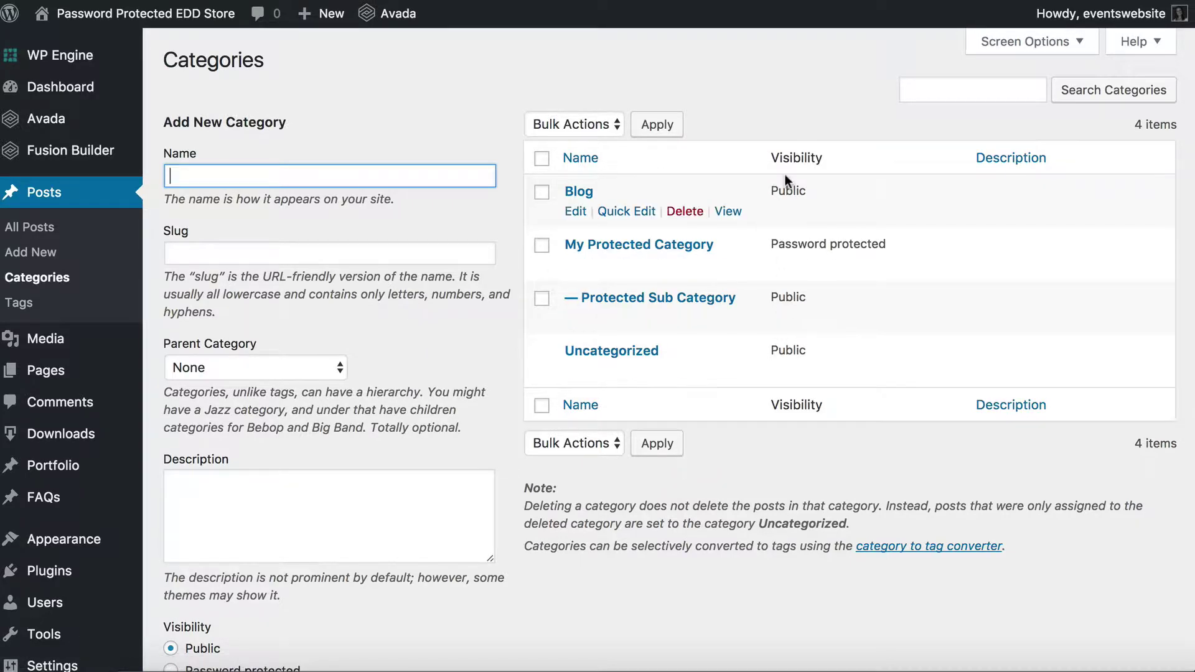
mouse_move(770, 243)
mouse_down()
mouse_move(891, 251)
mouse_move(767, 243)
mouse_up()
click(894, 248)
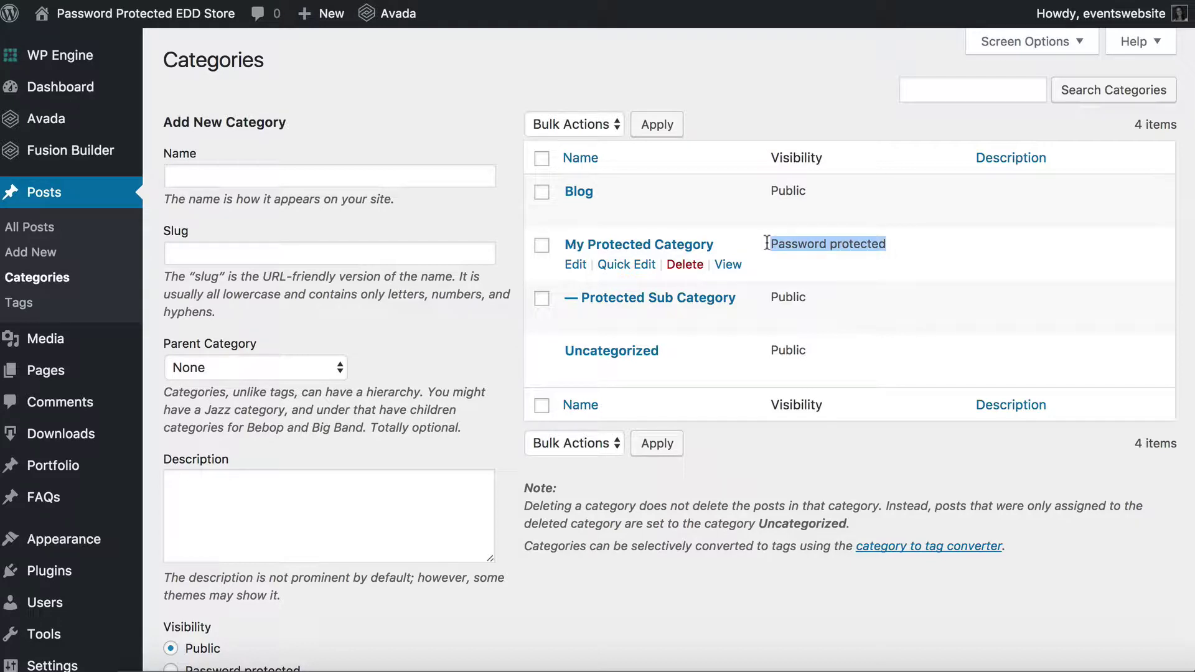
click(768, 243)
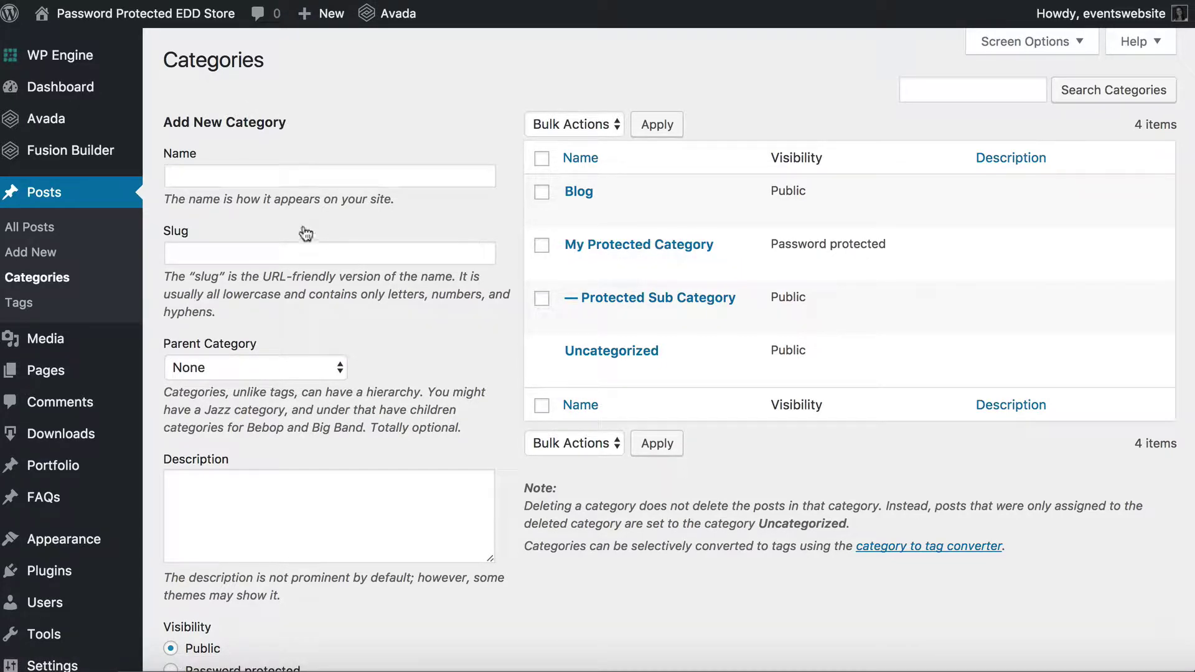
Step: Enter the new category name 'Private Cat' with slug 'private-cat'
click(246, 175)
text(Private Cat)
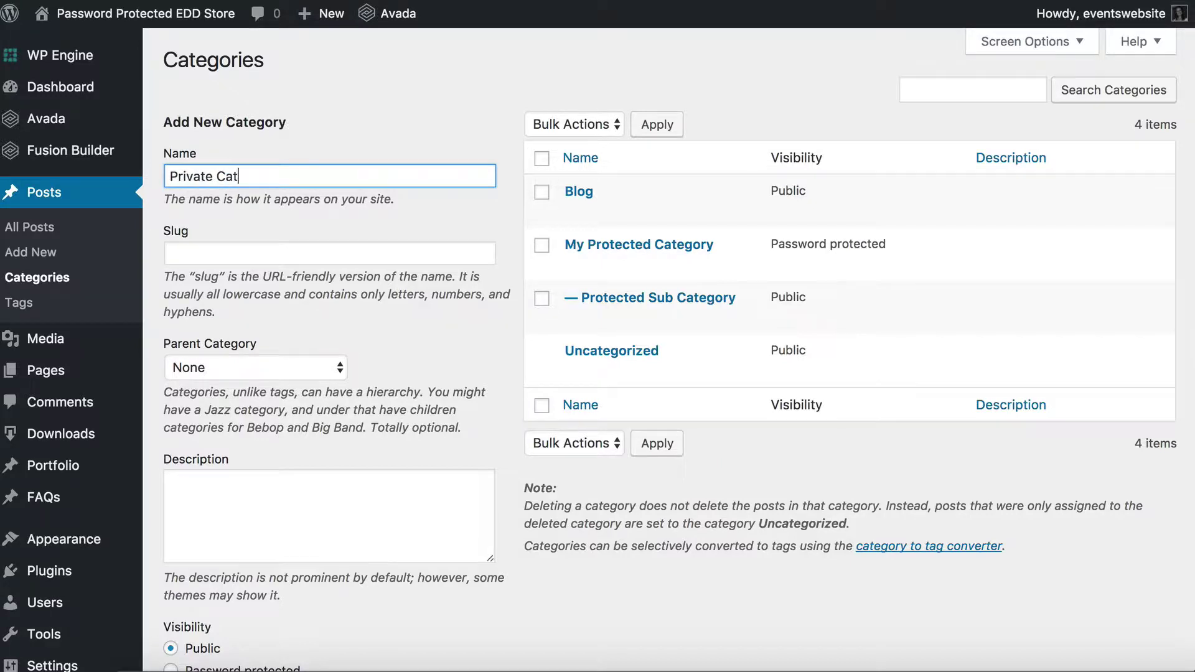
key(Tab)
text(private-cat)
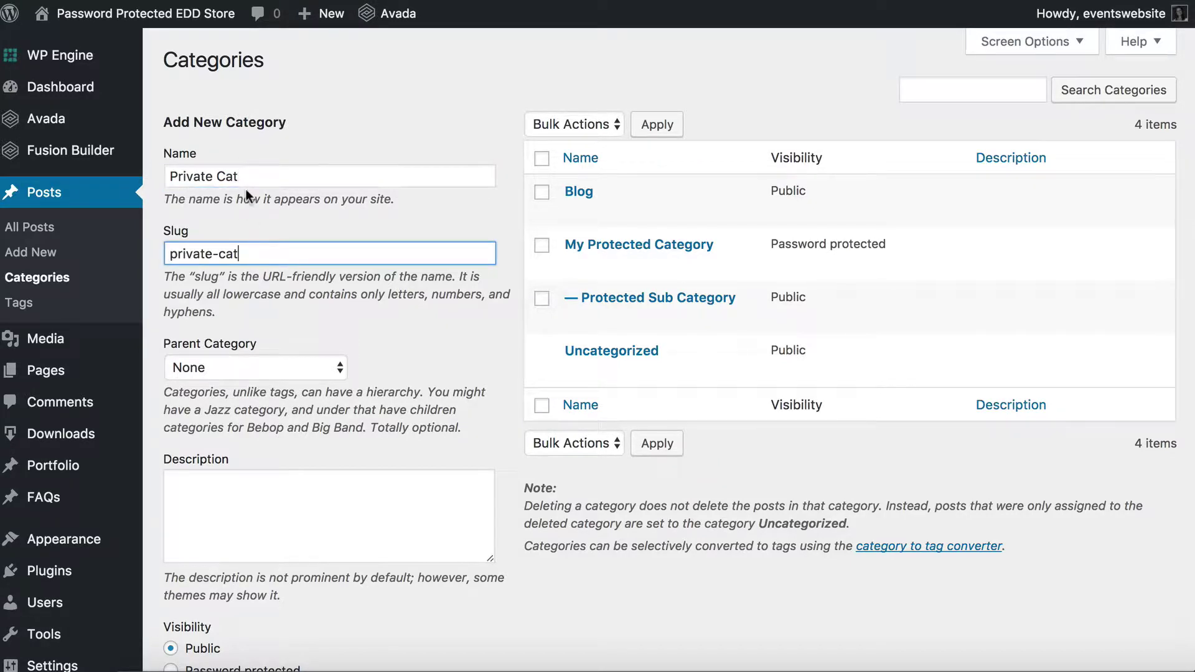
Step: Set Private Cat's visibility to Private and add the category
scroll(269, 295, down, 2)
scroll(269, 298, down, 3)
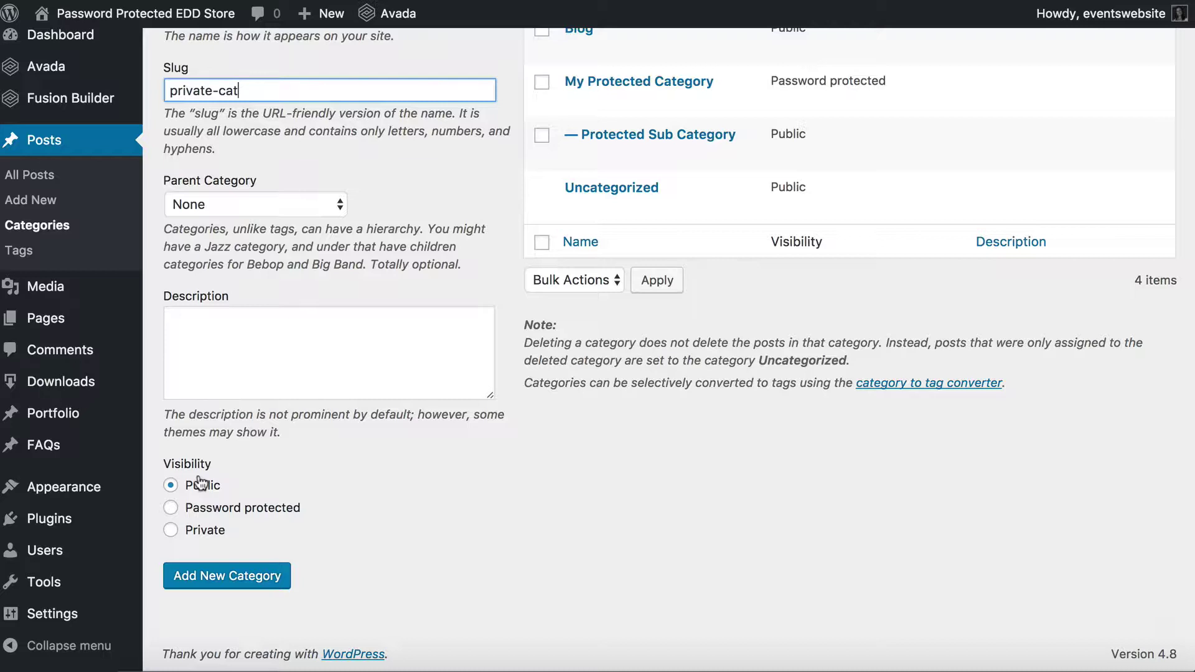
click(169, 530)
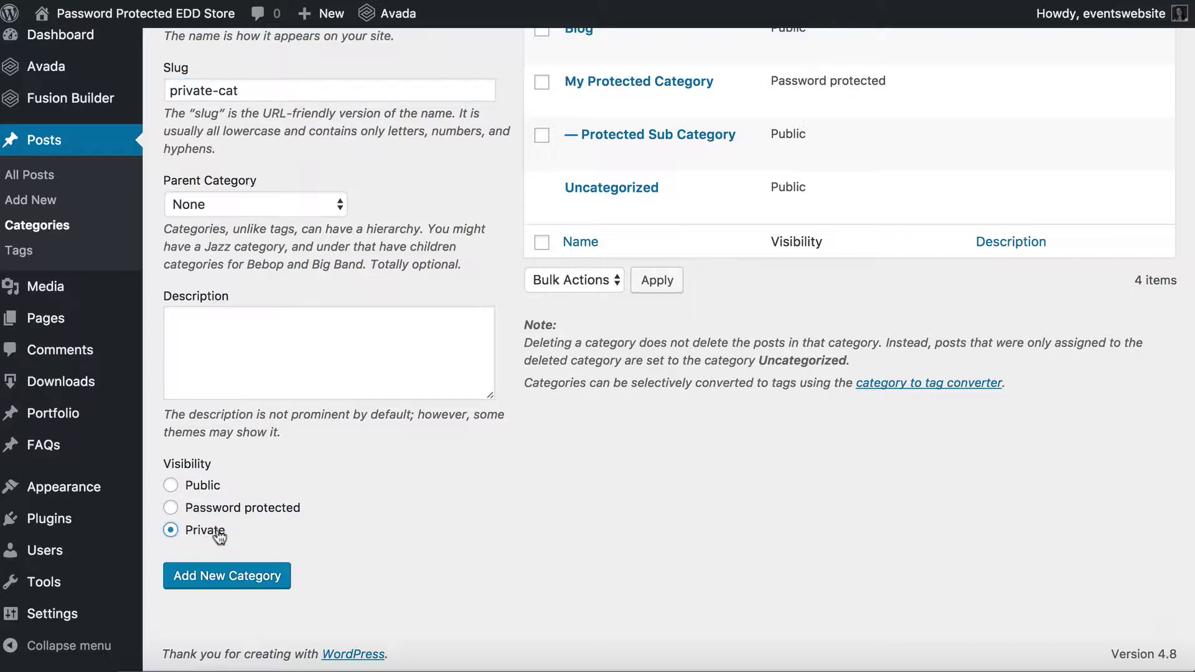
click(204, 579)
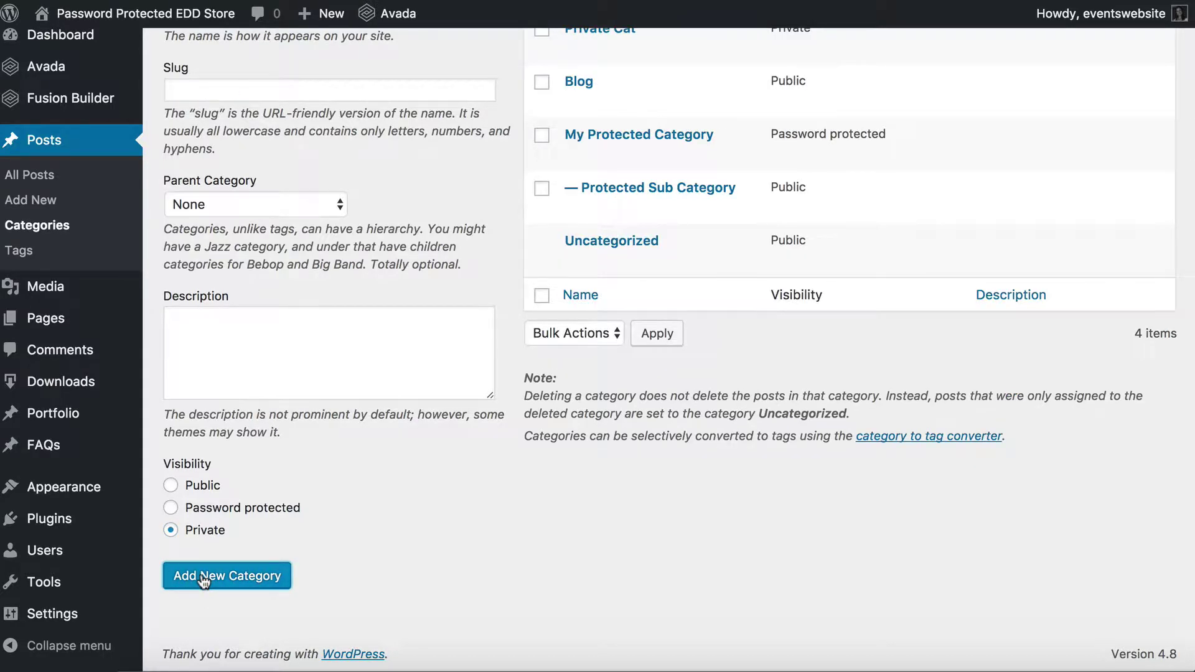
scroll(558, 403, up, 3)
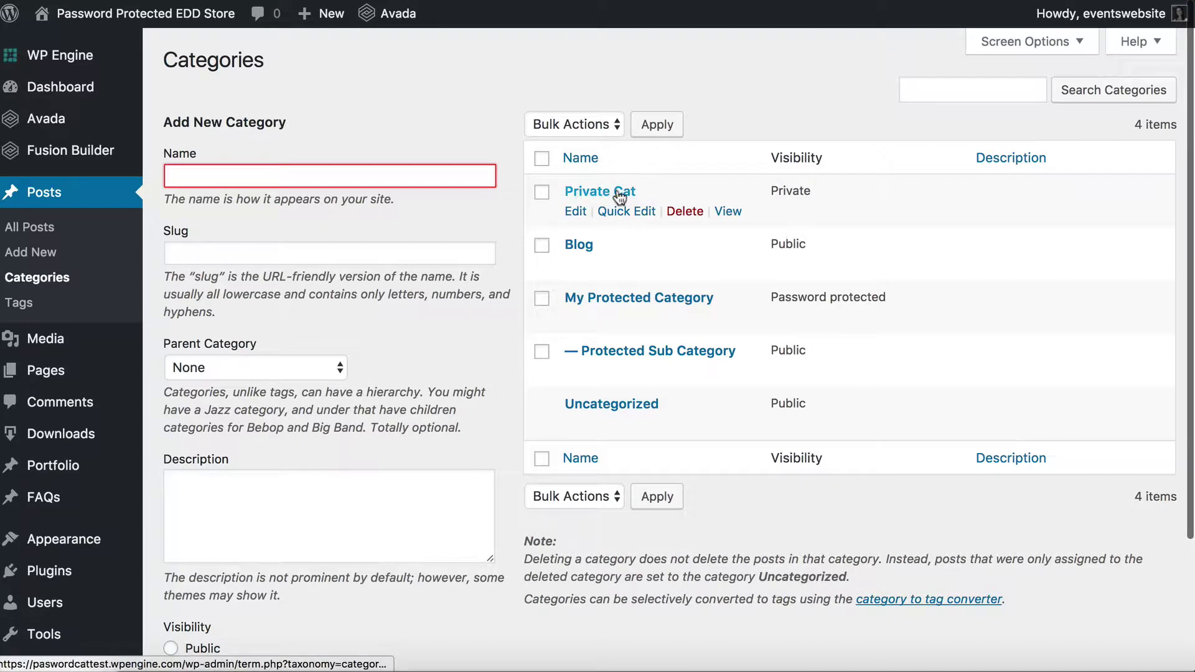
Step: Highlight the Private visibility label in the Private Cat row of the category list
drag(772, 189, 829, 188)
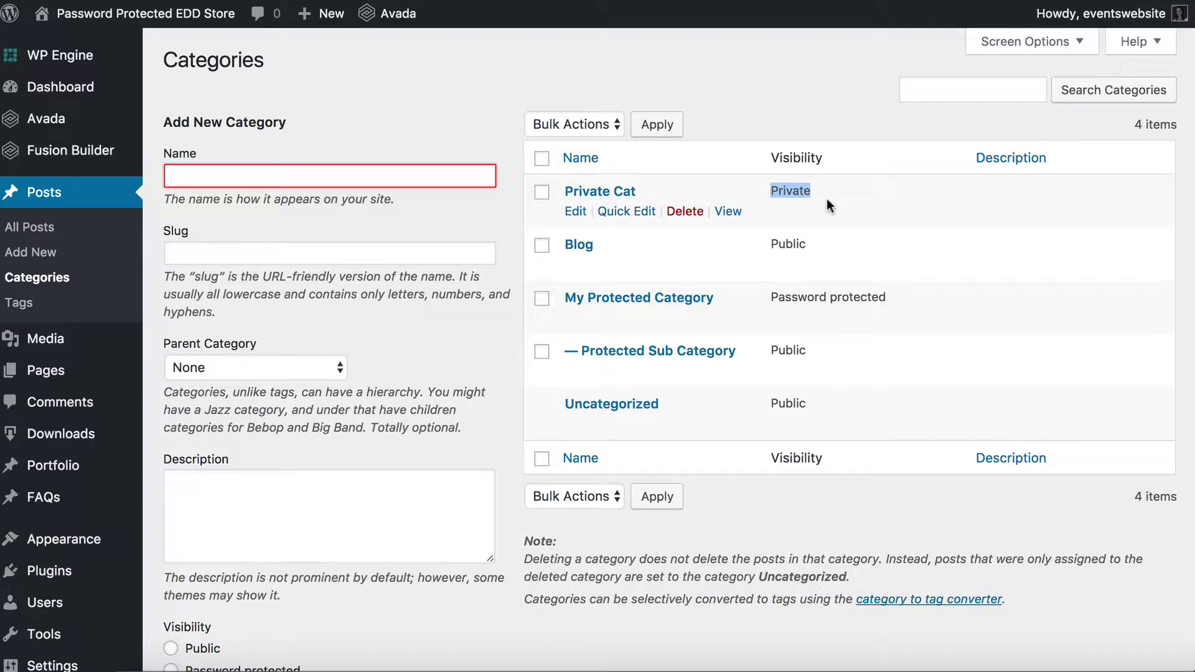
click(783, 193)
drag(778, 191, 809, 191)
drag(770, 191, 827, 191)
click(802, 191)
drag(772, 191, 814, 191)
click(813, 191)
Step: Move Hello world! from My Protected Category and Protected Sub Category into Private Cat
click(46, 196)
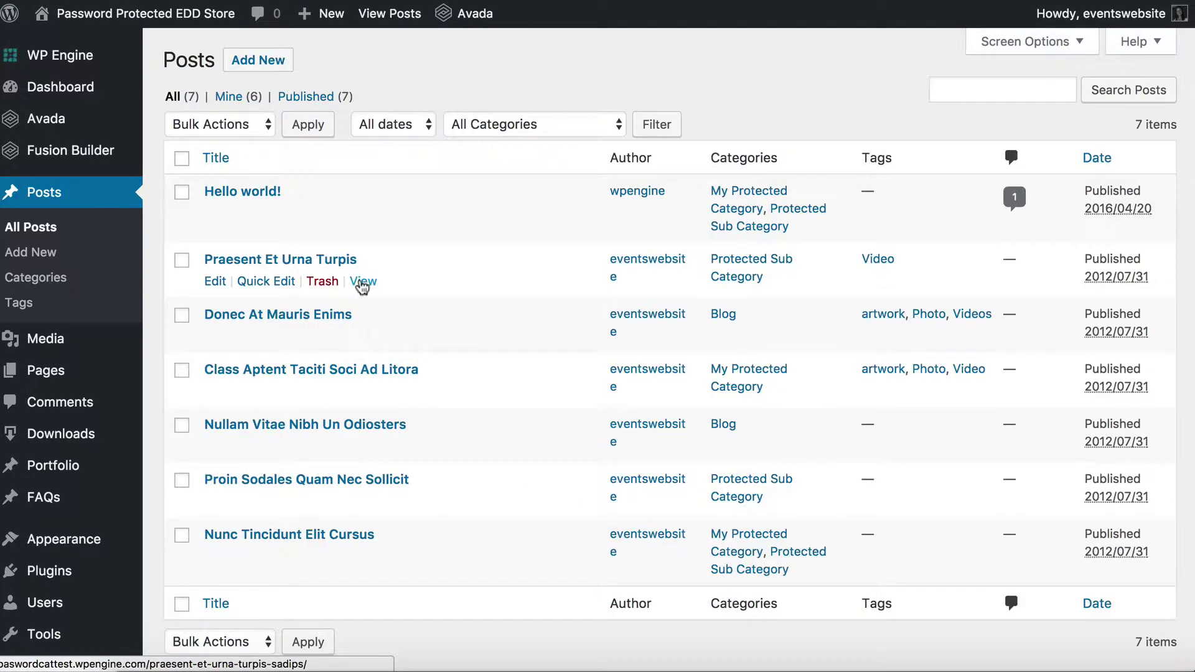
click(252, 215)
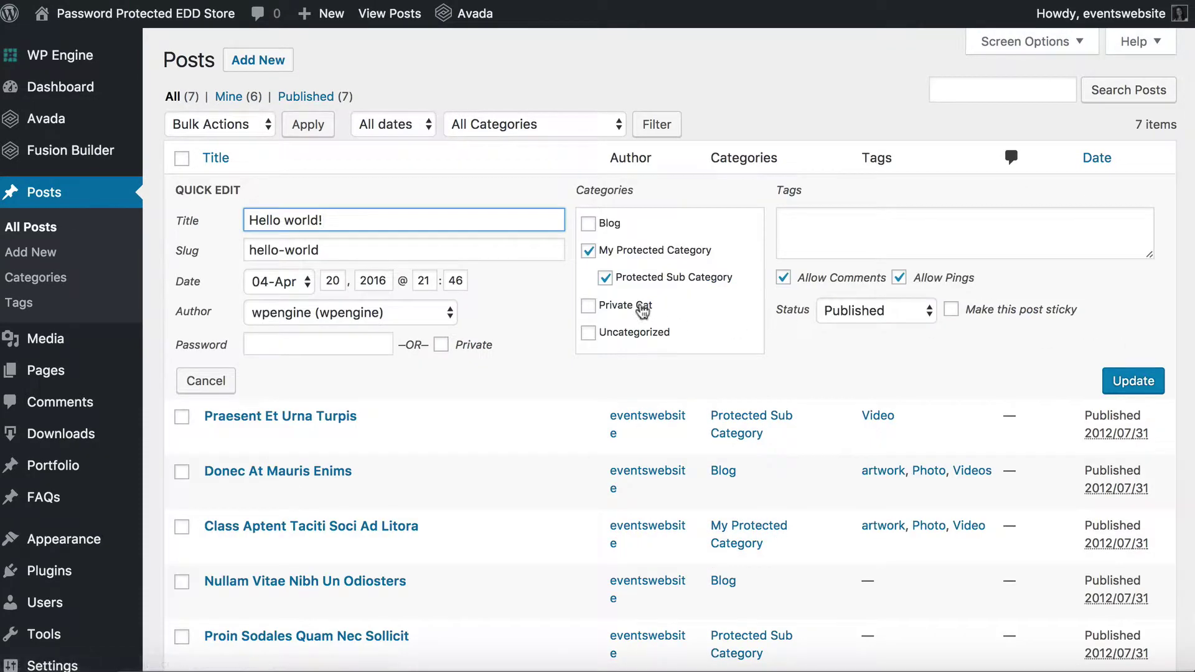
click(587, 250)
click(605, 277)
click(588, 306)
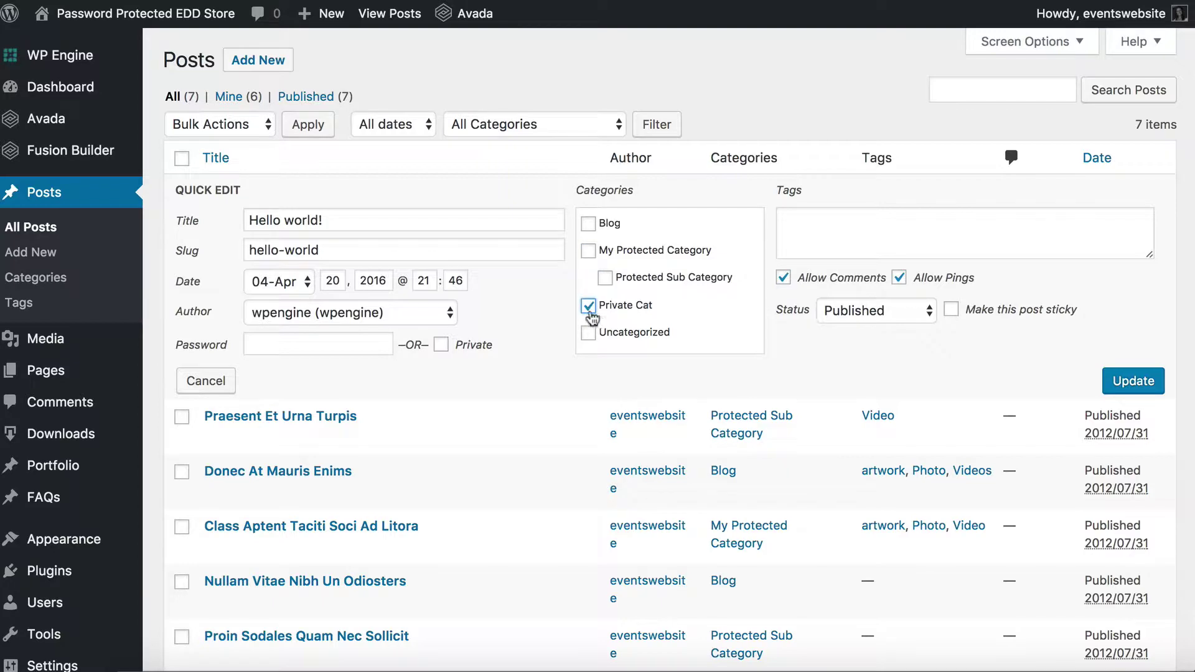
click(1121, 380)
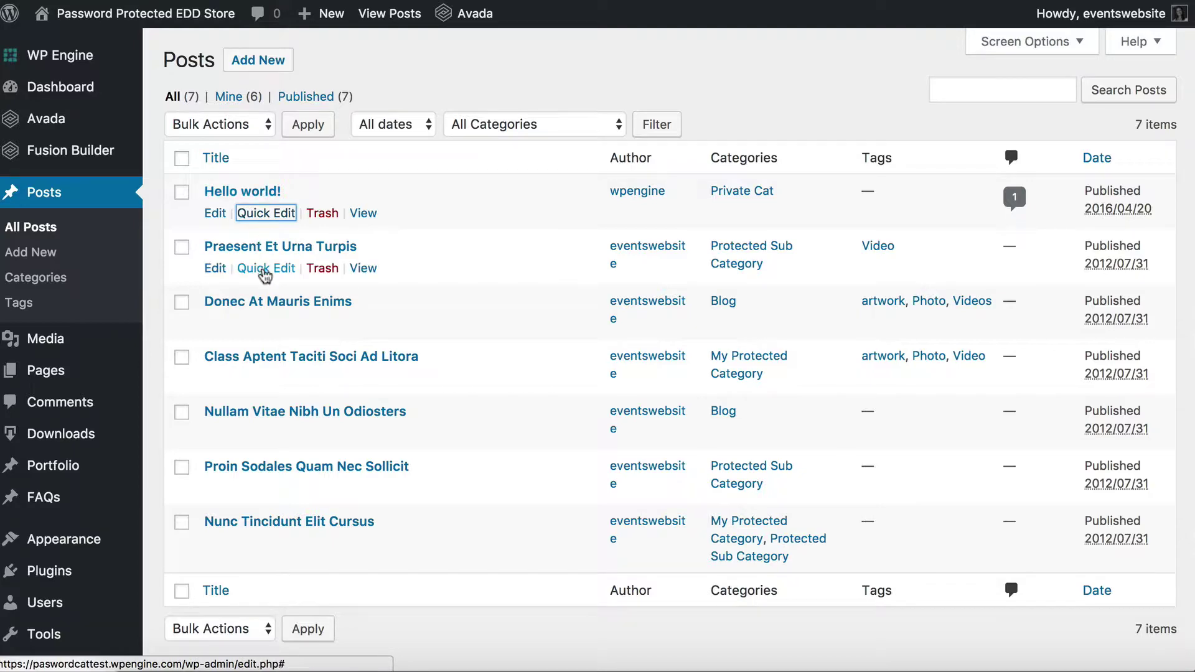
Step: Move Praesent Et Urna Turpis from Protected Sub Category into Private Cat
click(262, 268)
click(605, 333)
click(588, 361)
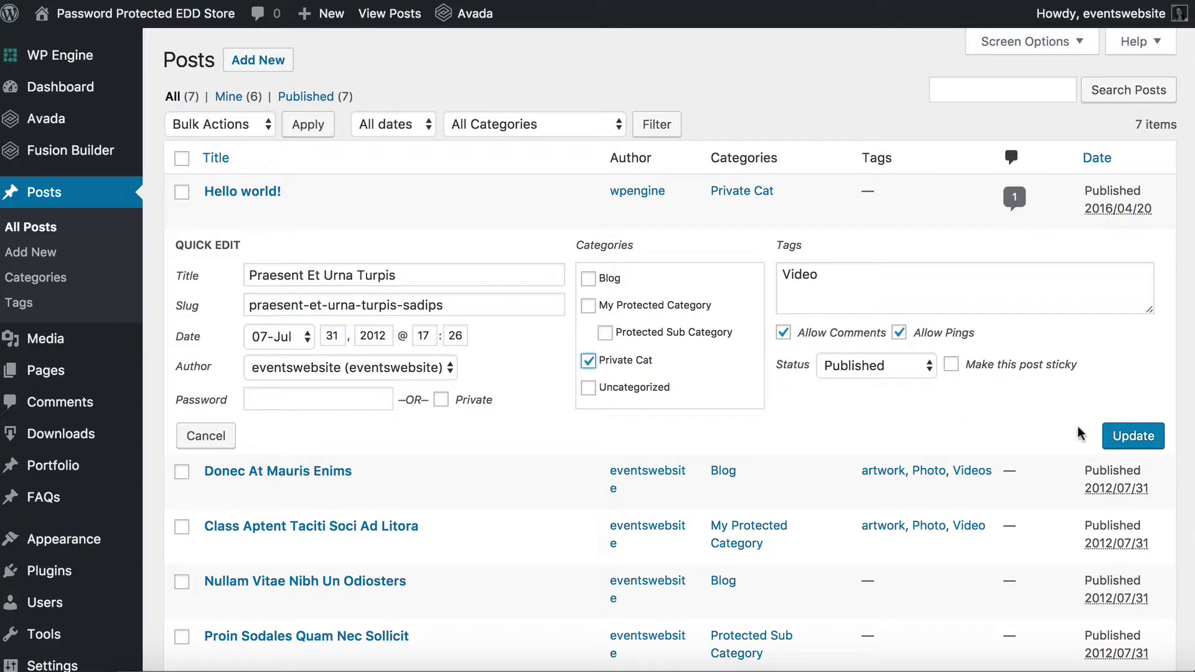
click(1132, 437)
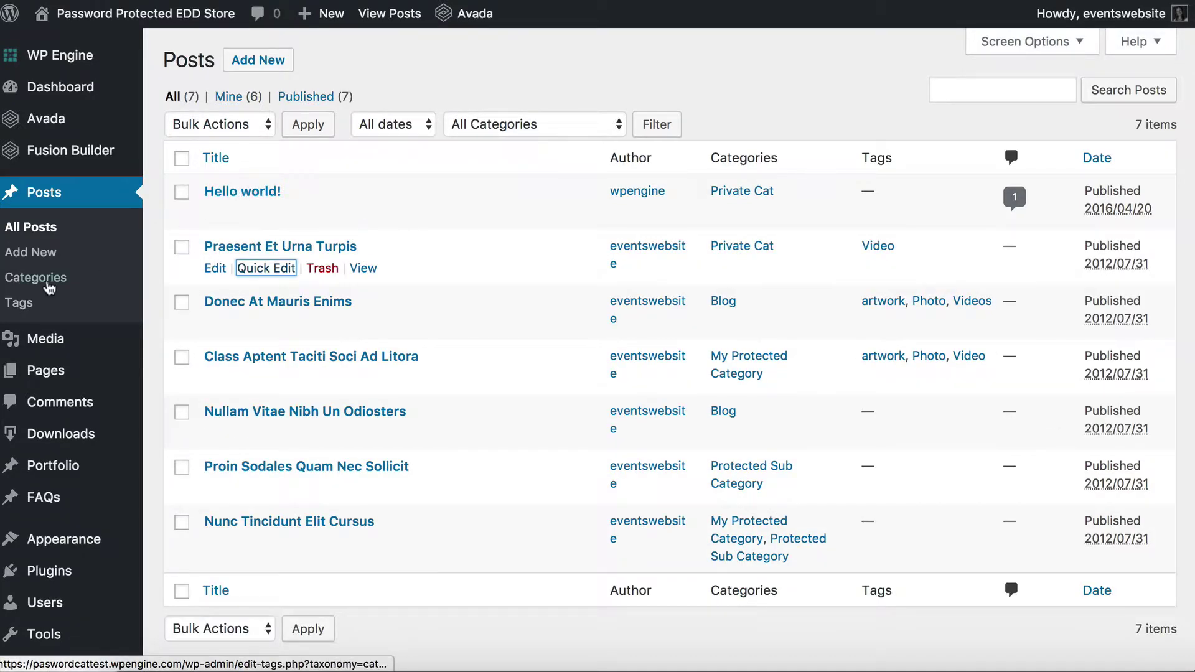
Step: From Posts > Categories, view the Private Cat archive on the live site
click(33, 279)
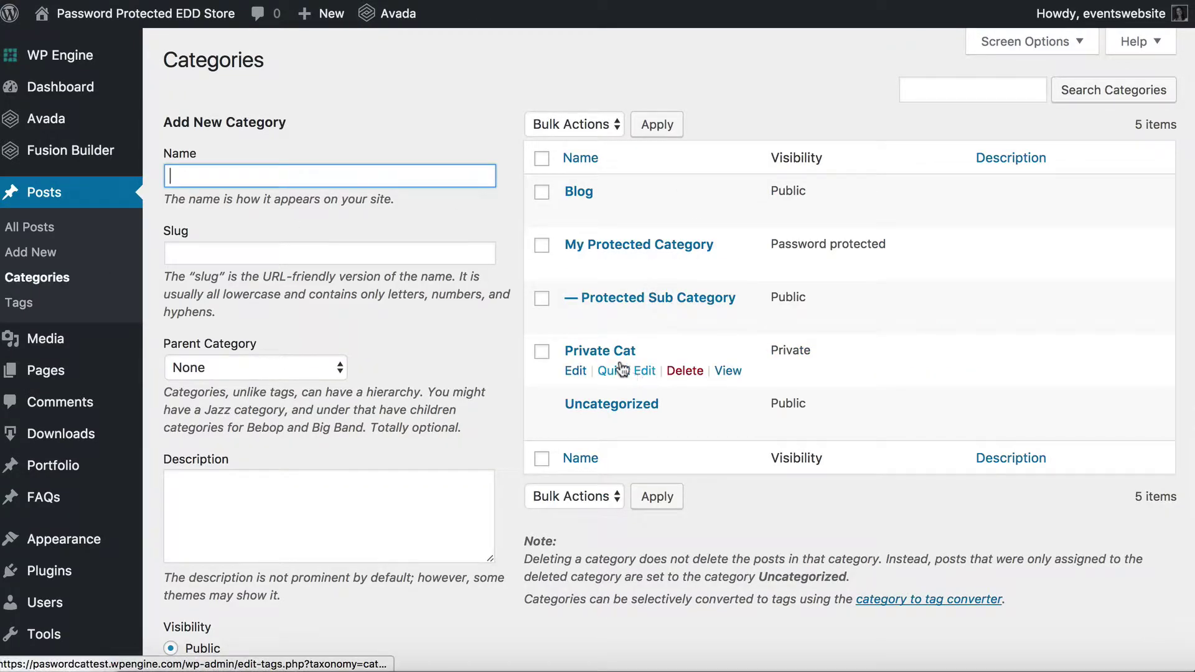
click(728, 372)
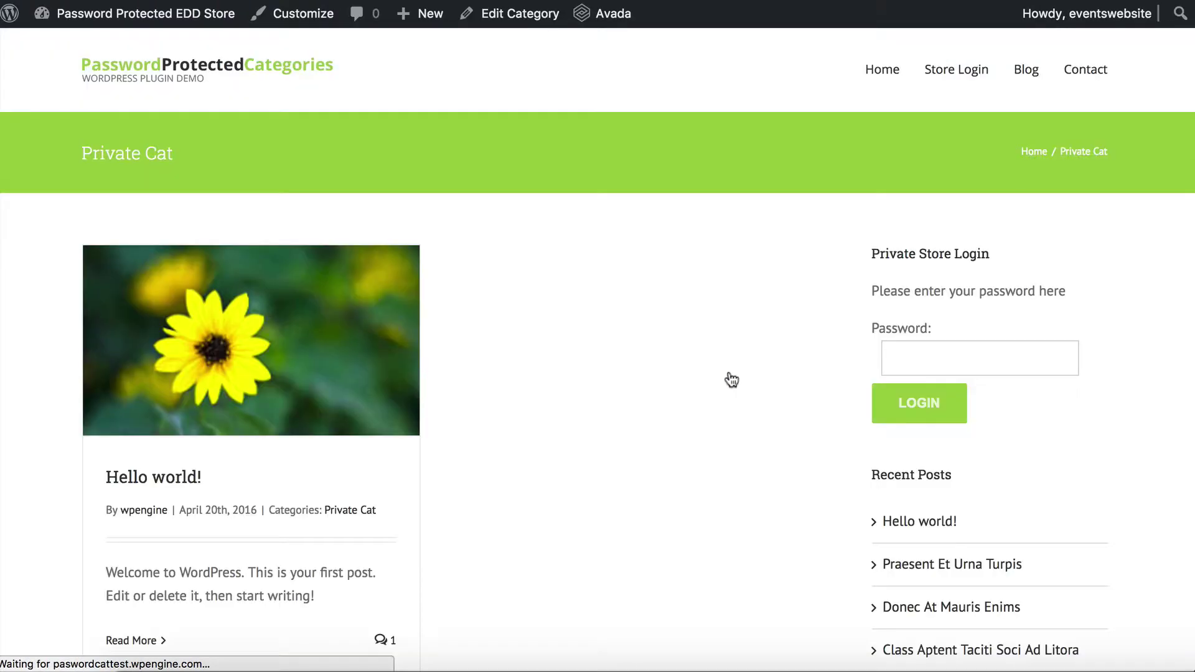
Step: Confirm both posts on the Private Cat archive, then bring up Chrome's Dock window menu
scroll(808, 410, down, 5)
scroll(805, 417, up, 5)
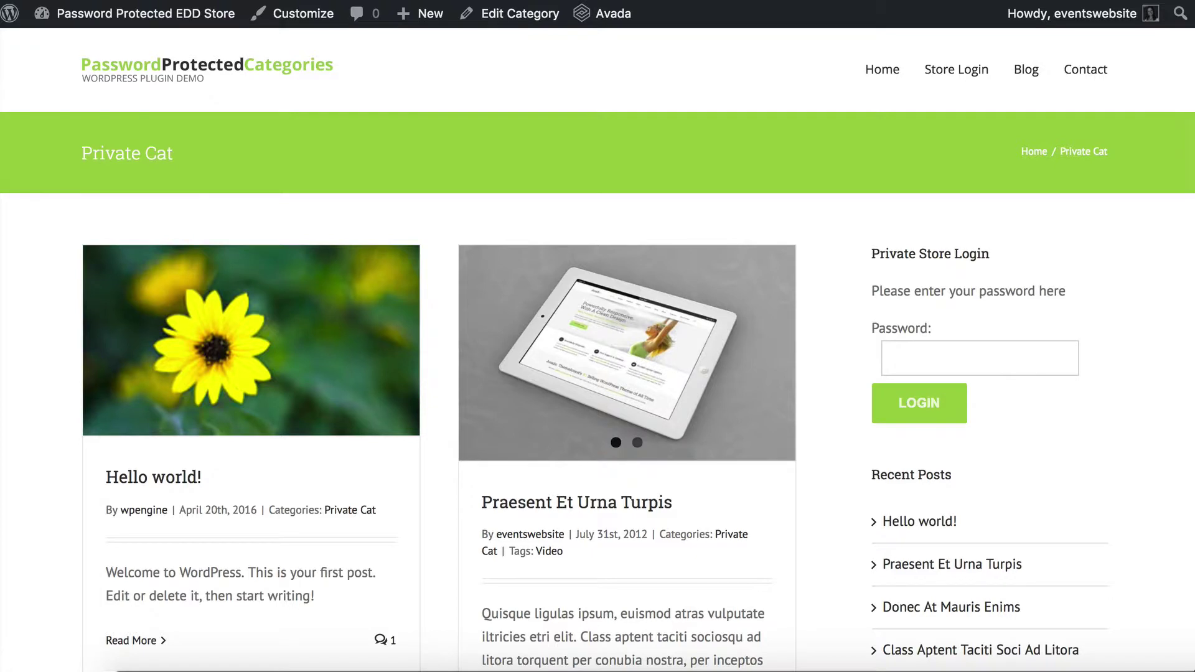
mouse_move(1047, 23)
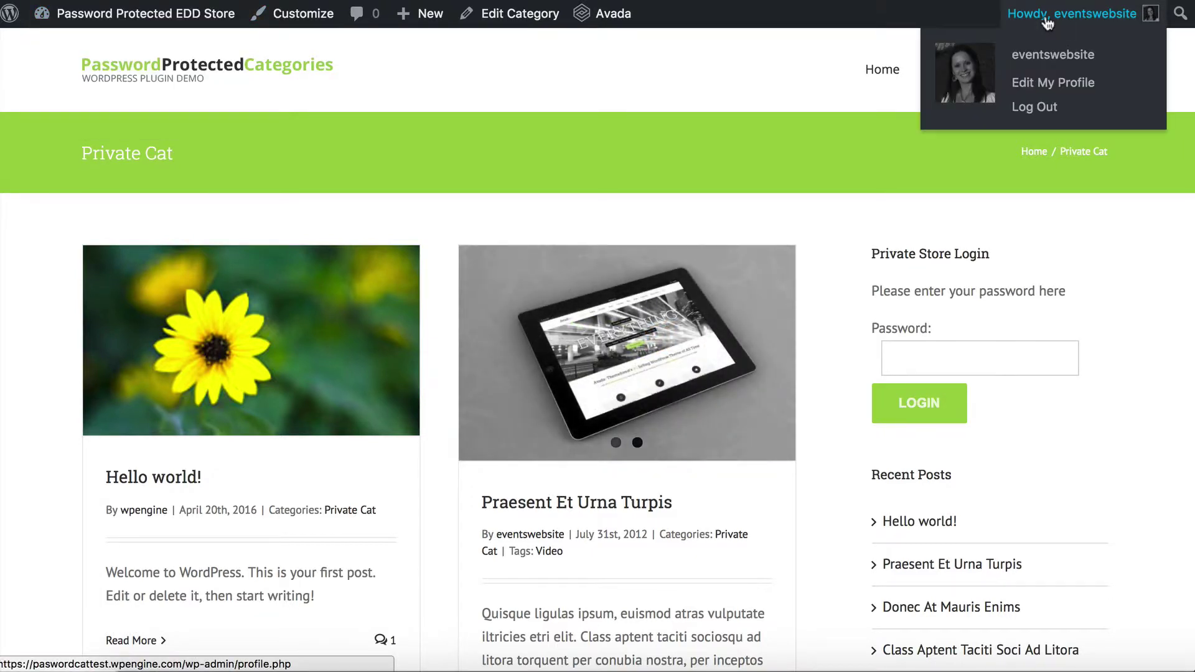
right_click(341, 664)
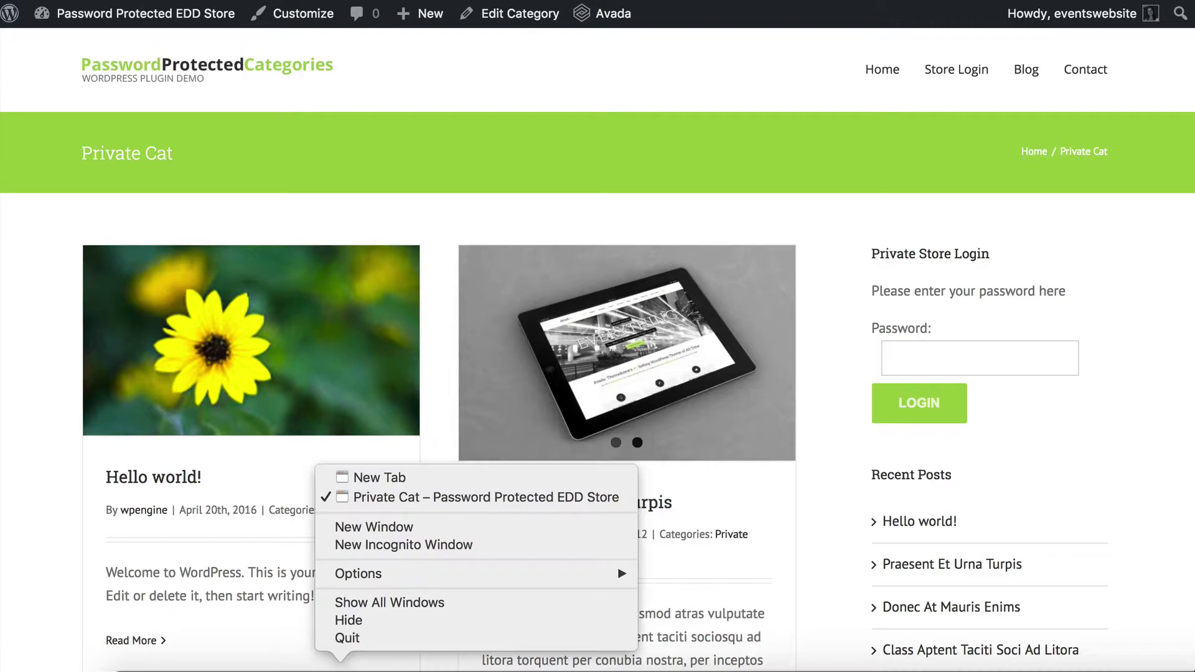
Step: In a new incognito window, load the Private Cat URL and enter the HTTP authentication username and password
click(372, 479)
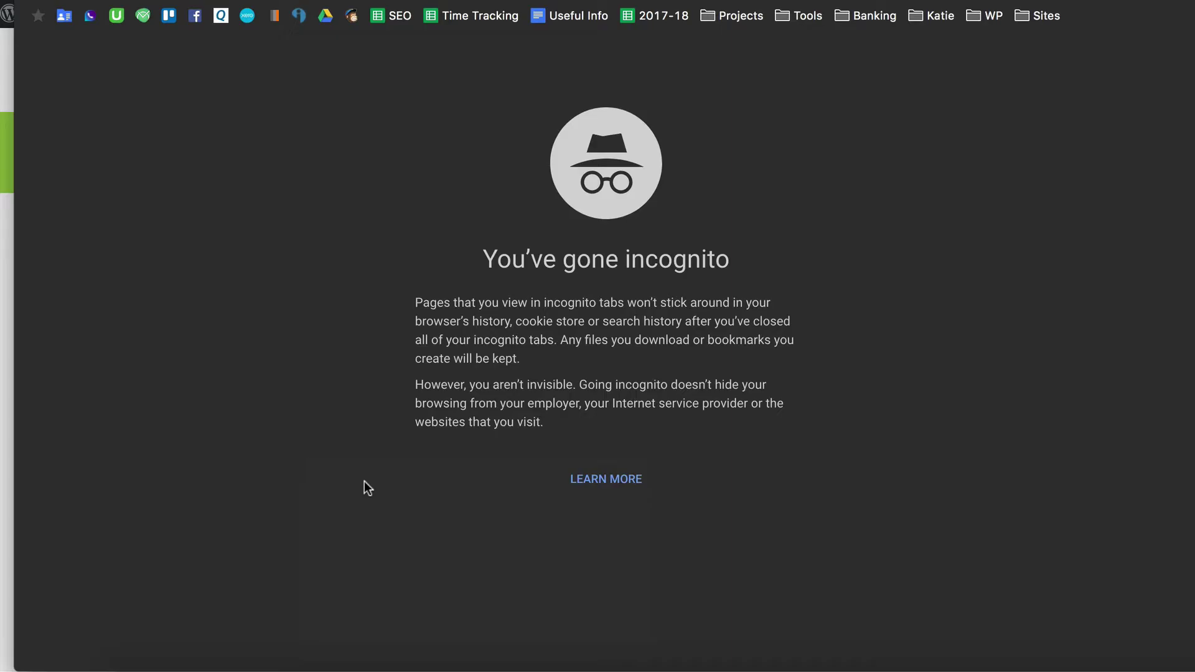
key(super+v)
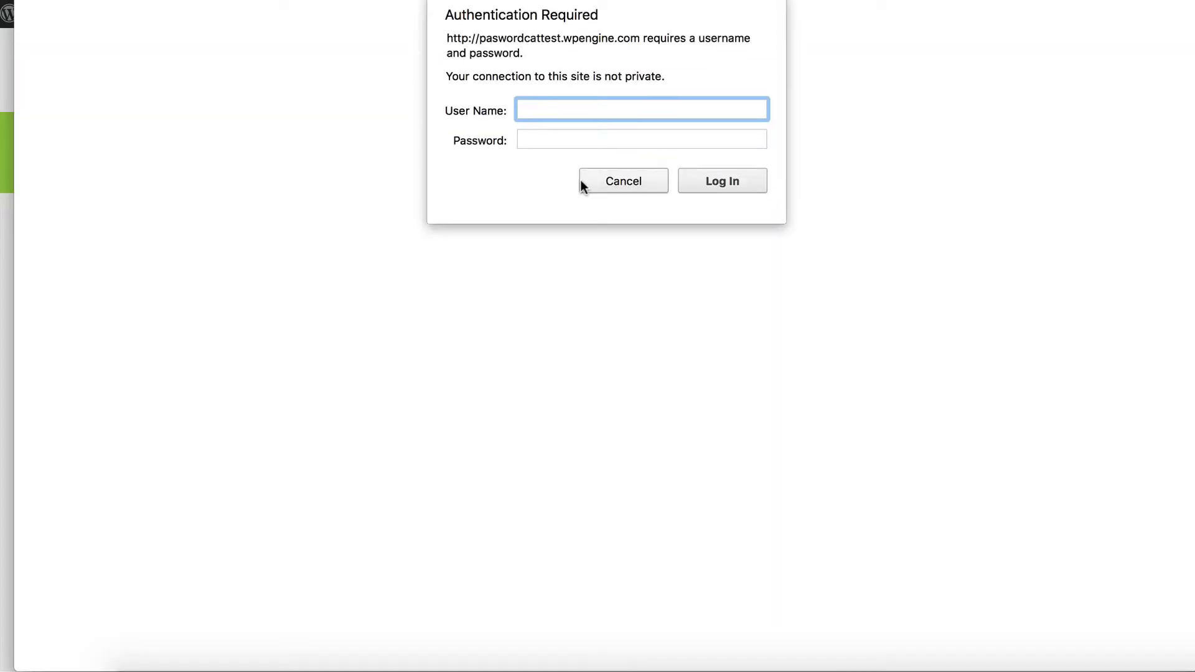
text(demo)
key(Tab)
text(********)
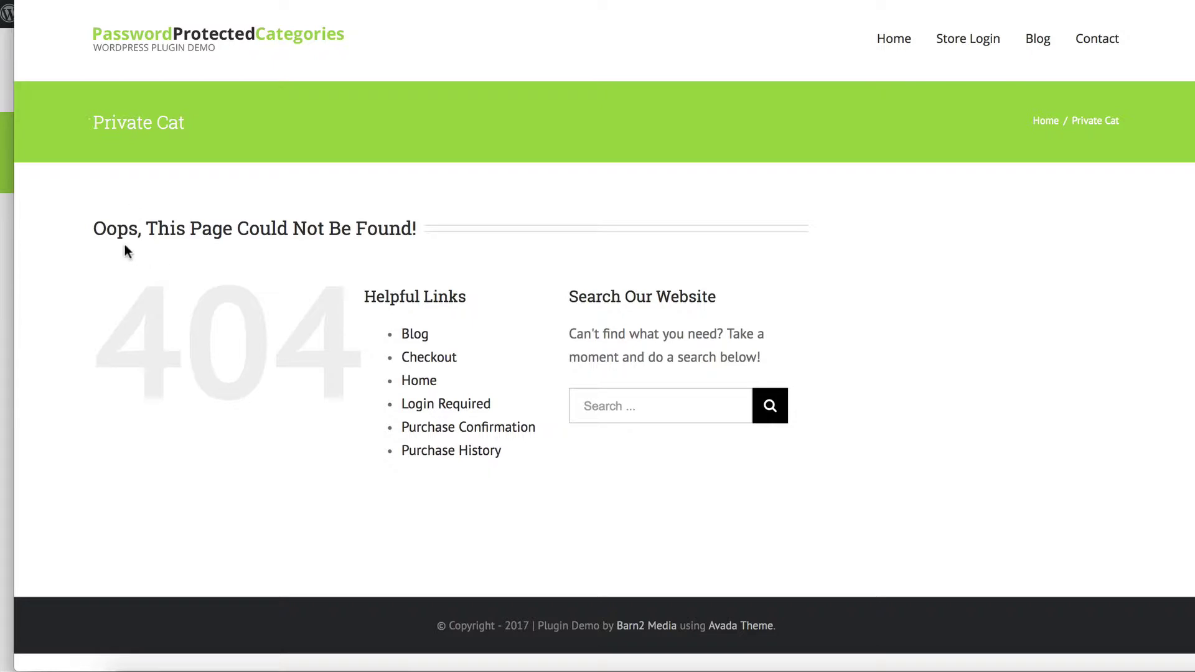
drag(93, 229, 481, 240)
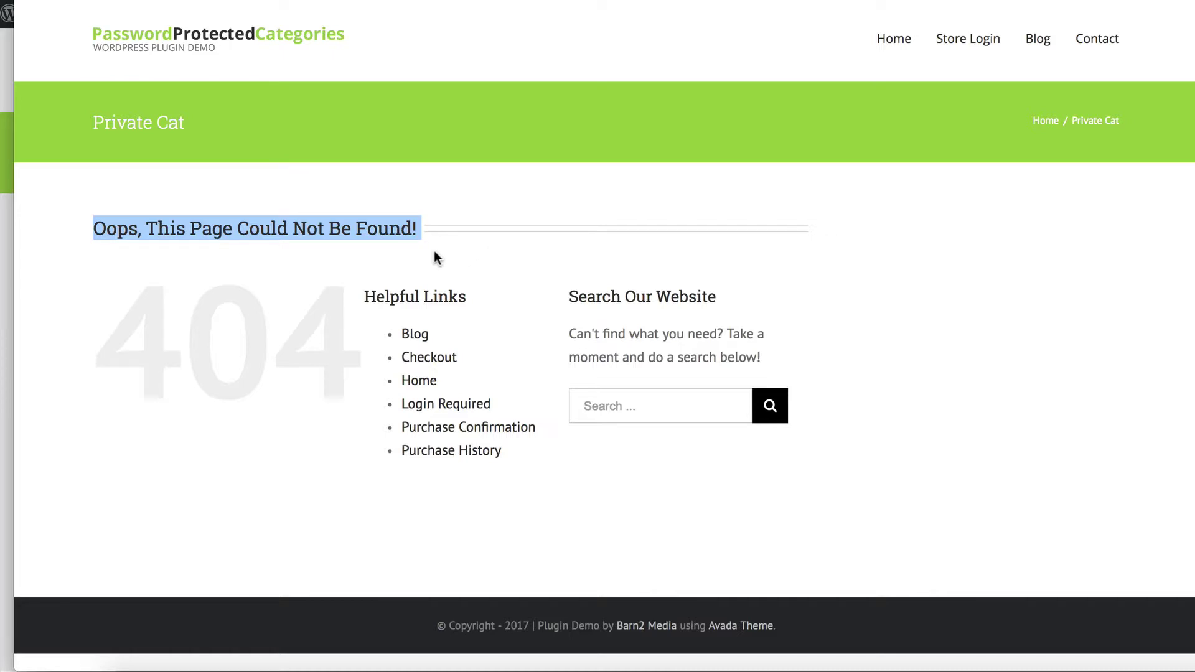
click(434, 228)
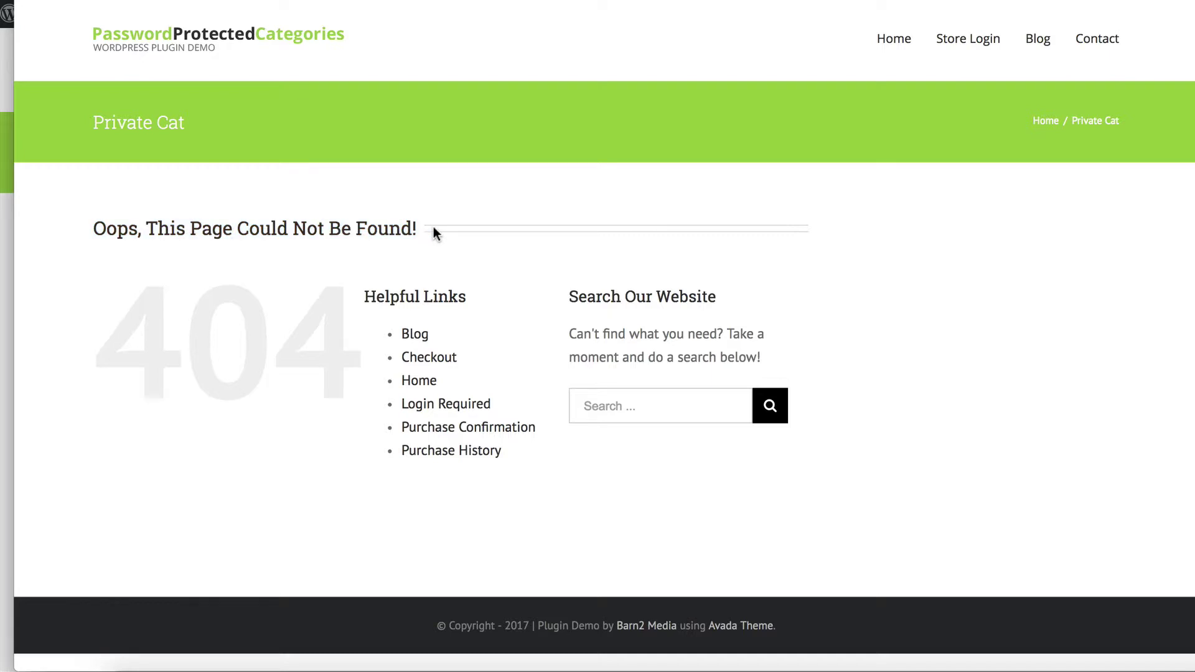
drag(412, 229, 93, 249)
right_click(341, 662)
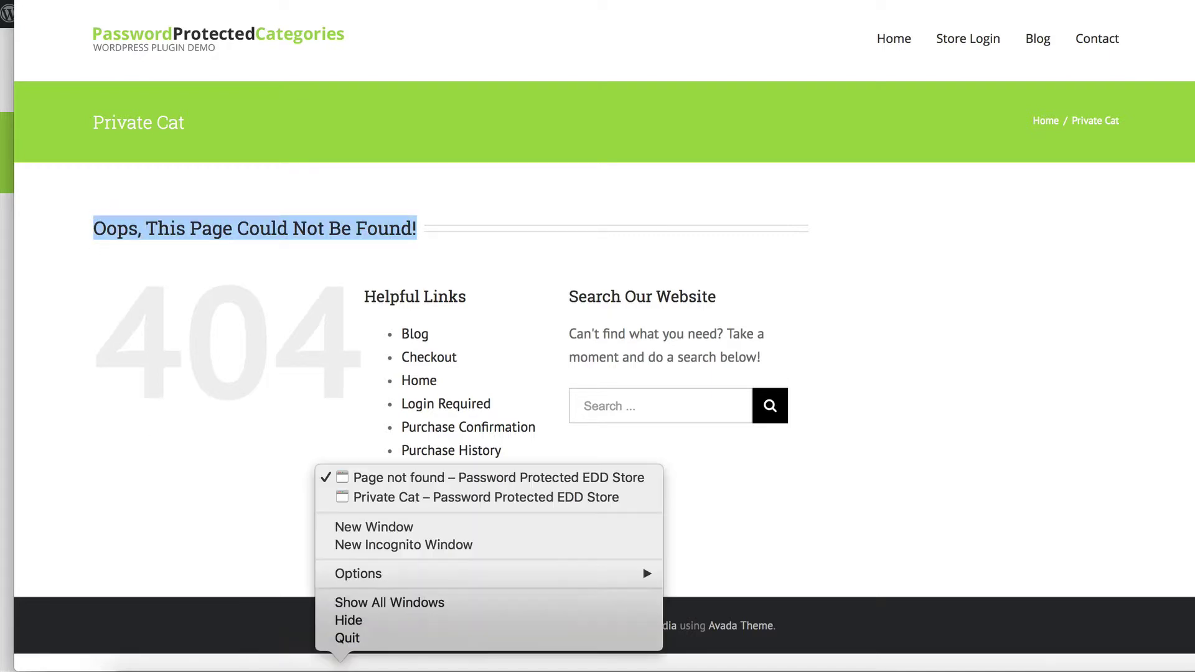
Step: Check the 404 page-not-found text in the logged-out window, then return to the logged-in Private Cat window
click(365, 498)
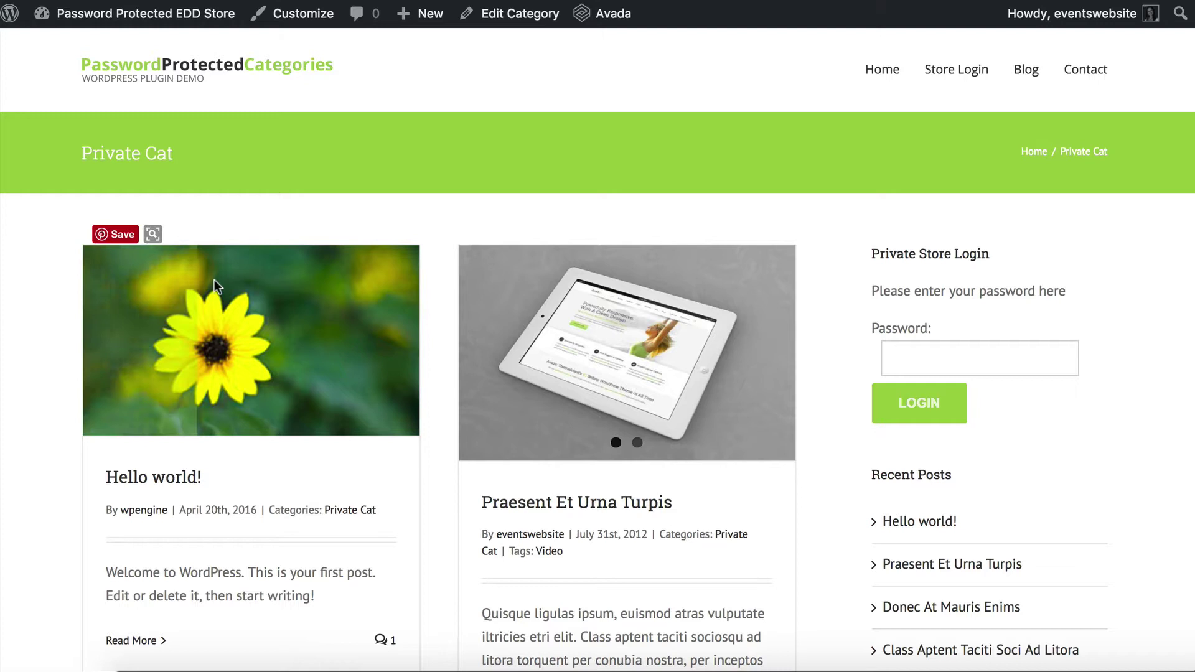
right_click(341, 663)
click(360, 478)
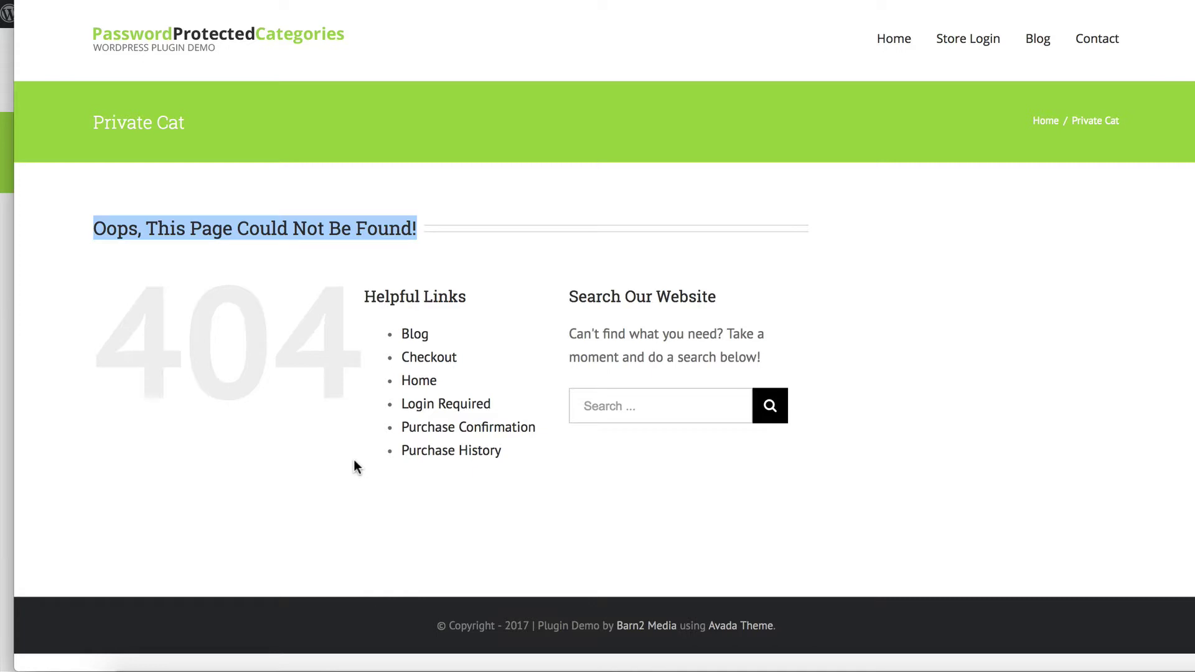
drag(94, 229, 554, 243)
drag(93, 346, 529, 456)
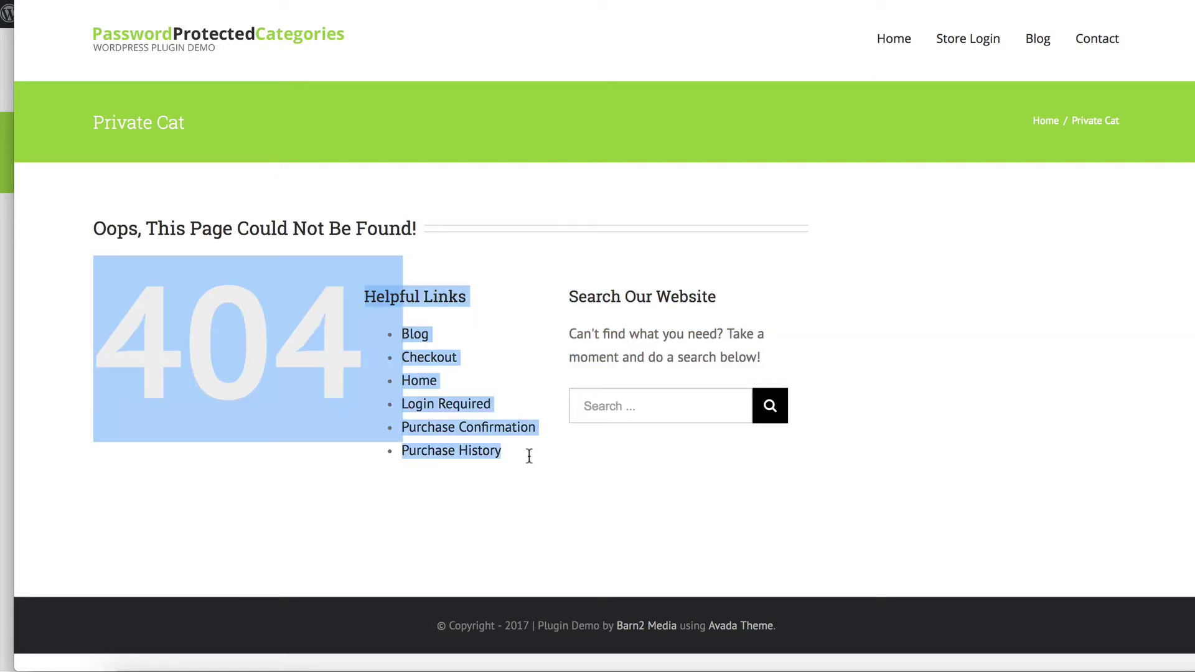
click(529, 456)
right_click(339, 665)
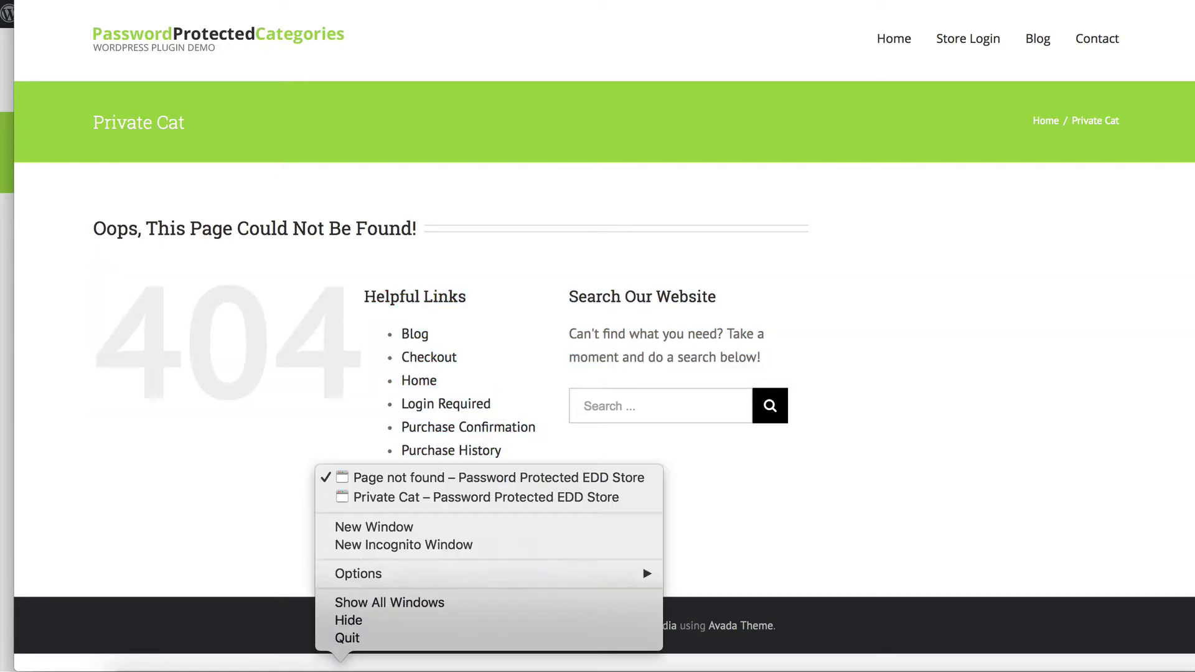
click(363, 497)
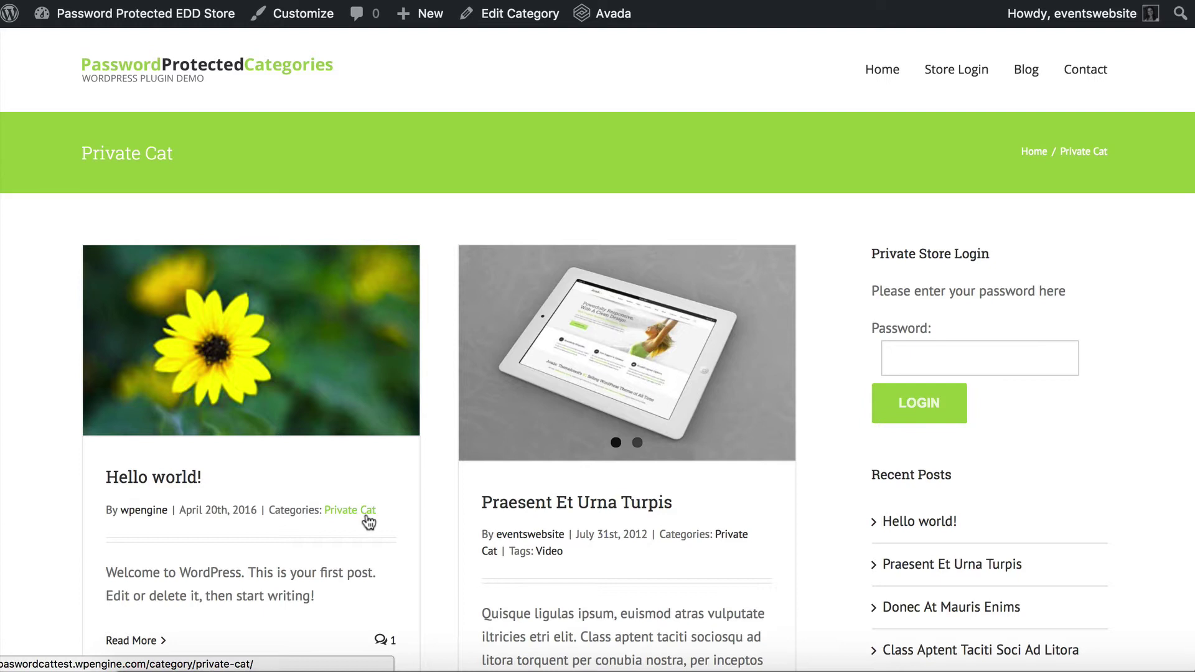